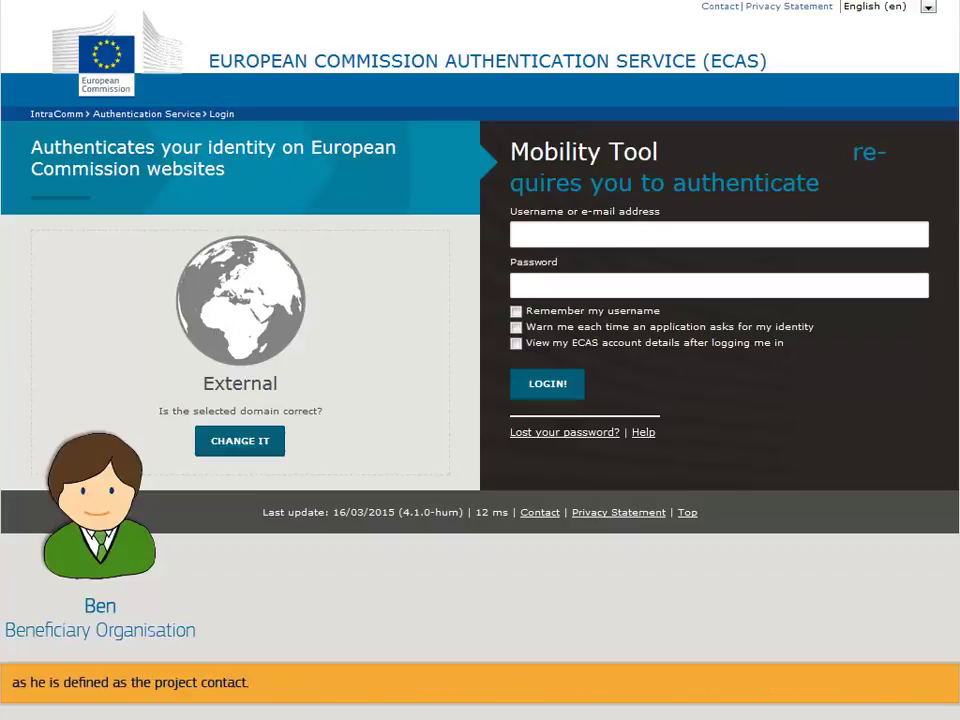
Step: Sign in to ECAS with the project contact's username and password
text(f63b025)
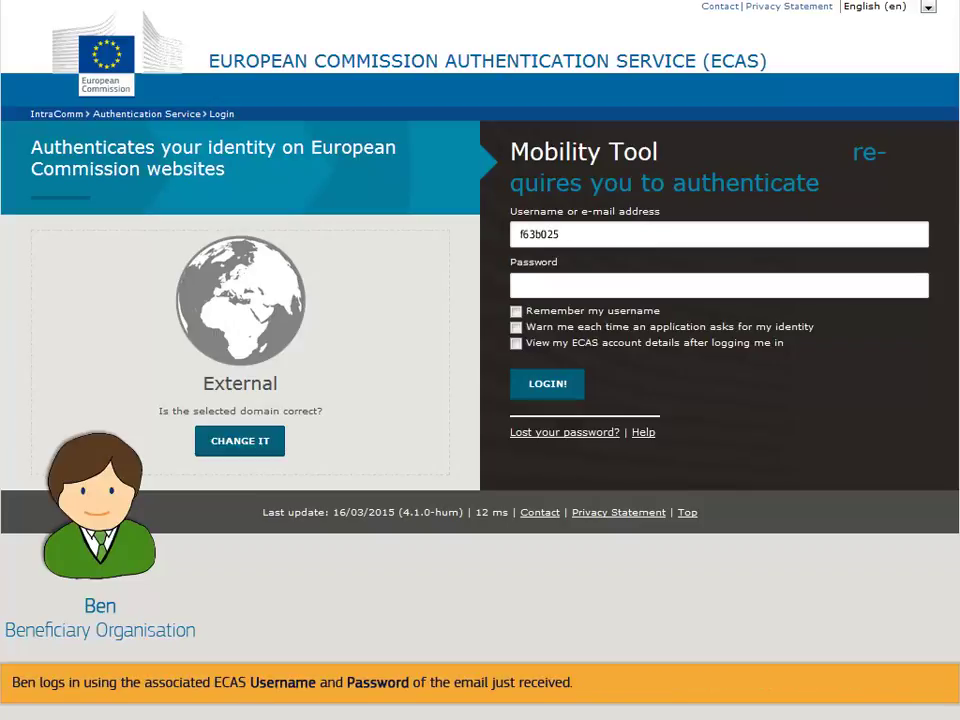
text(••••••••••)
click(596, 296)
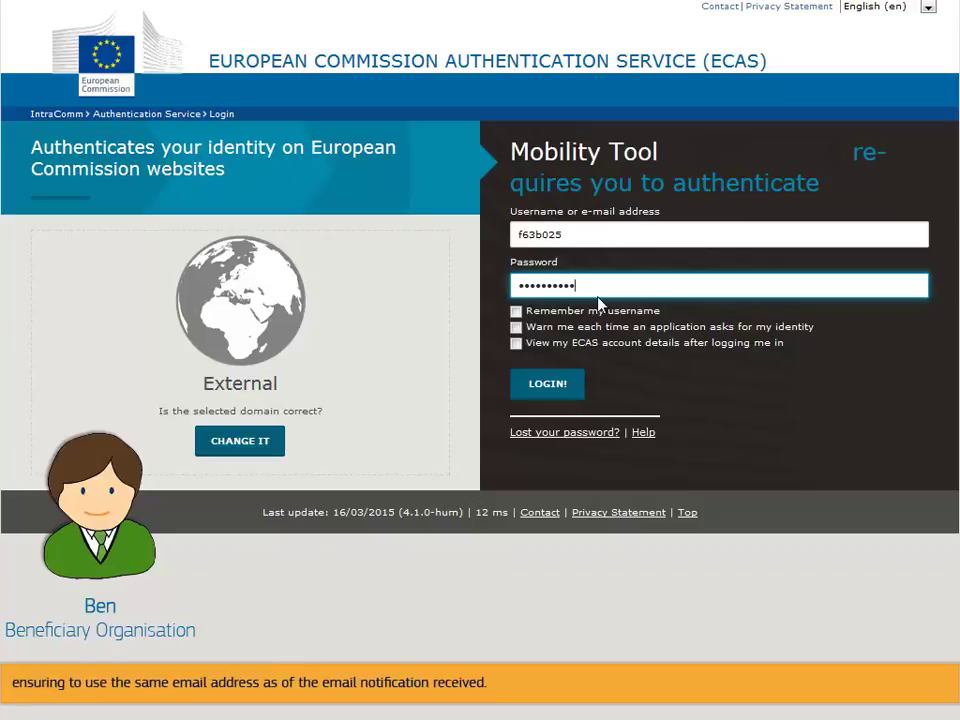
click(545, 390)
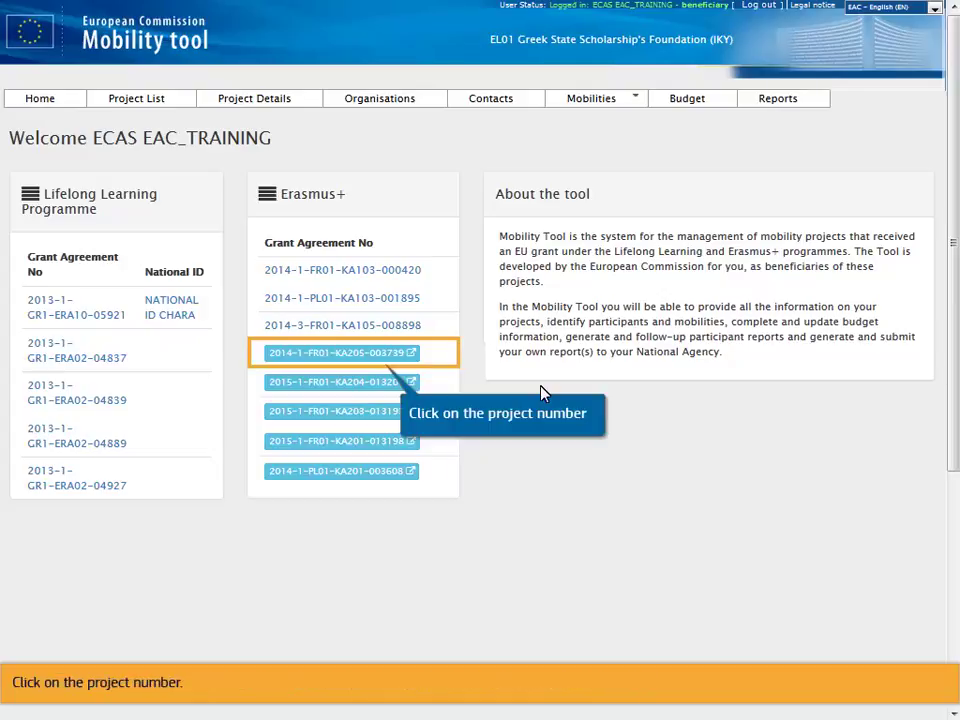
Step: Open project 2014-1-FR01-KA205-003739 from the Erasmus+ list on the home page
click(321, 355)
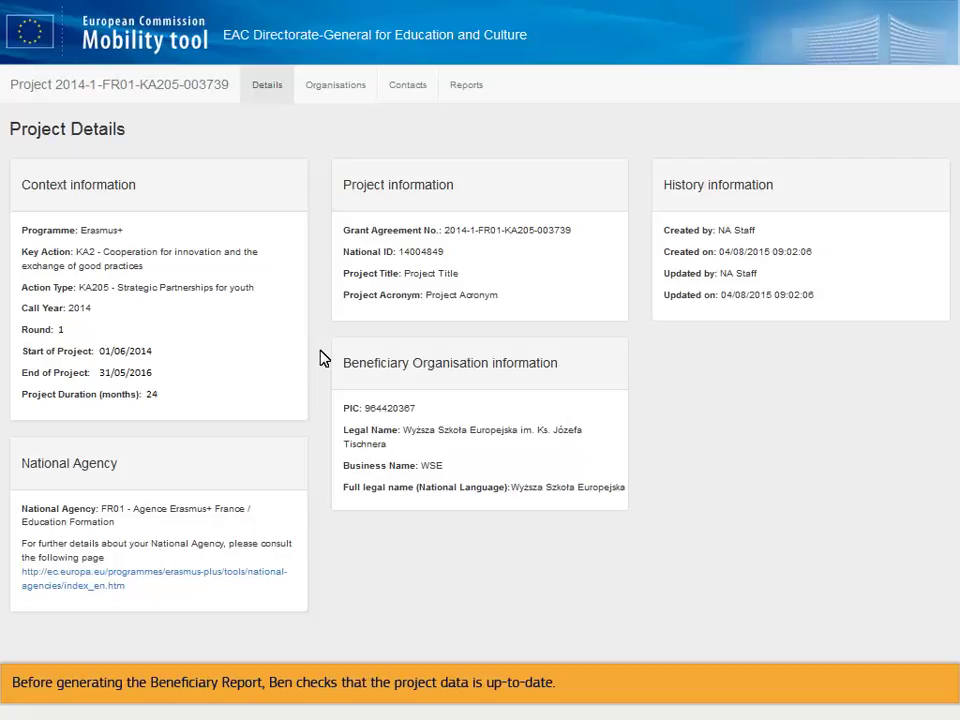
click(333, 86)
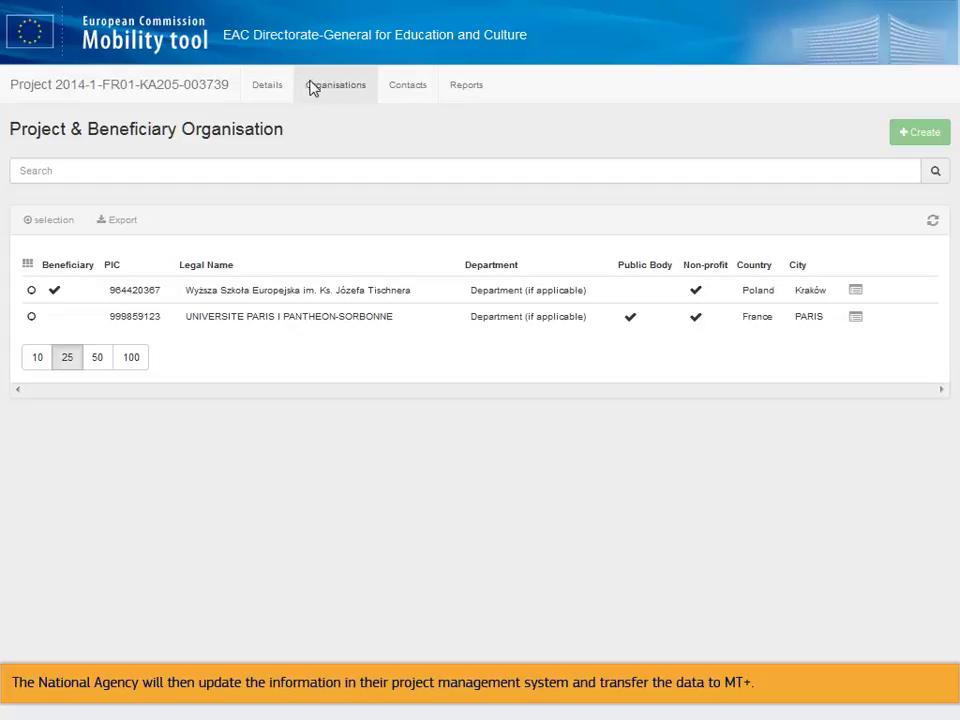
click(267, 88)
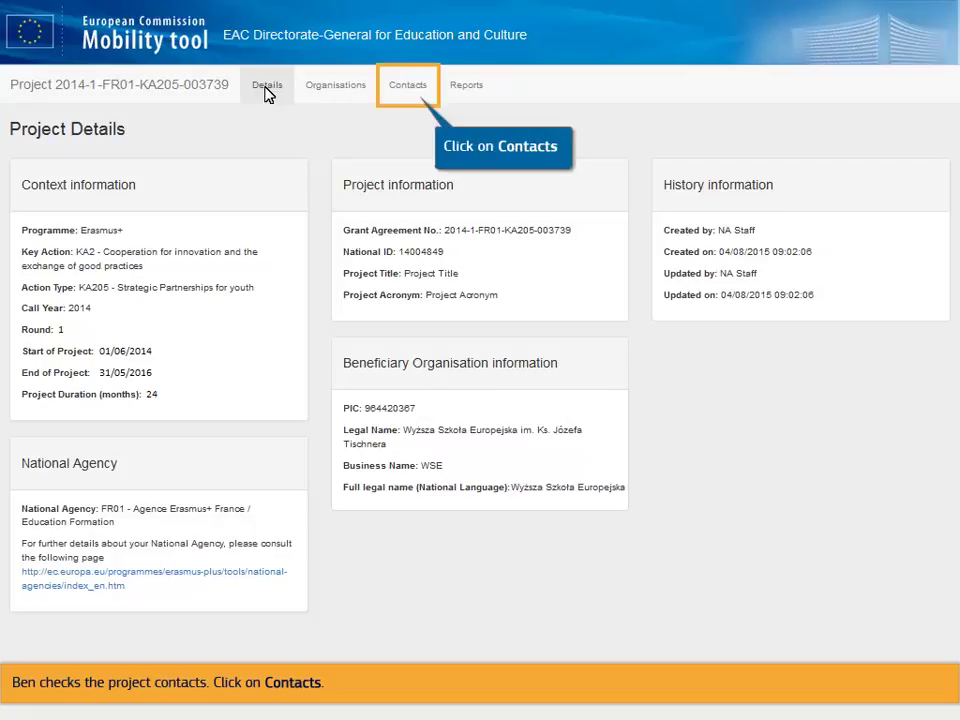
Step: Start a new contact from the project's Contacts list
click(406, 88)
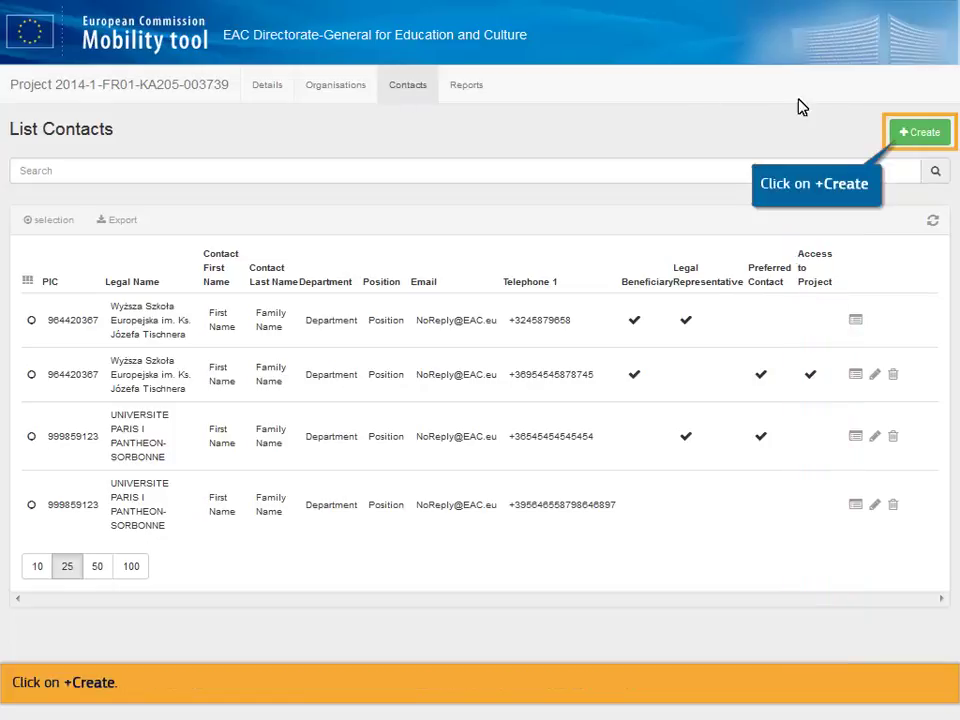
click(897, 138)
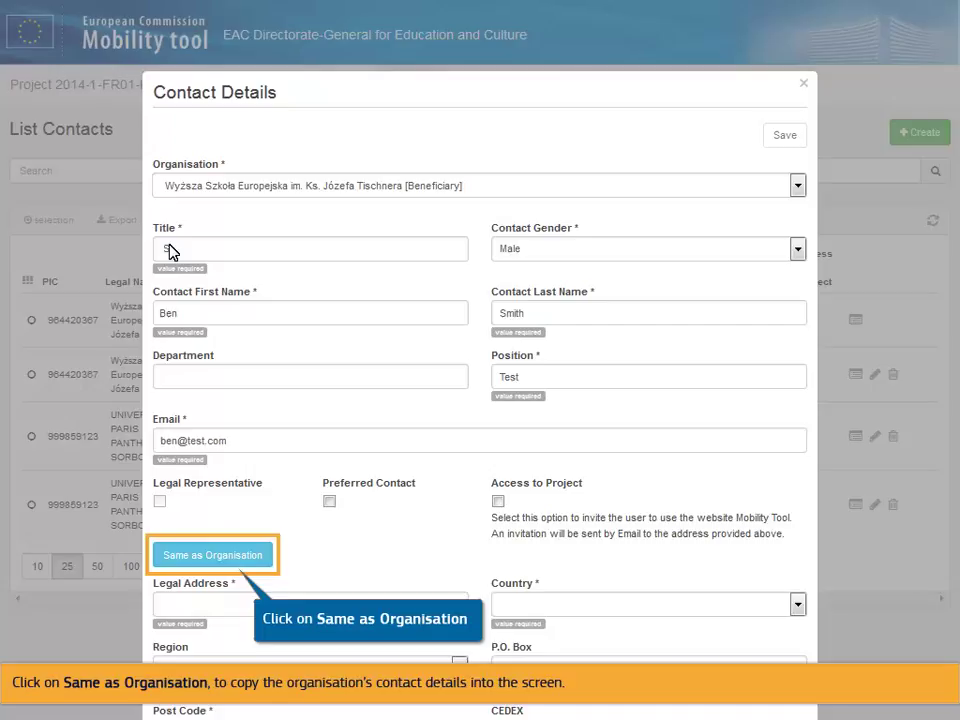
Step: Copy the organisation's address into the contact, grant Access to Project, and save it
click(210, 556)
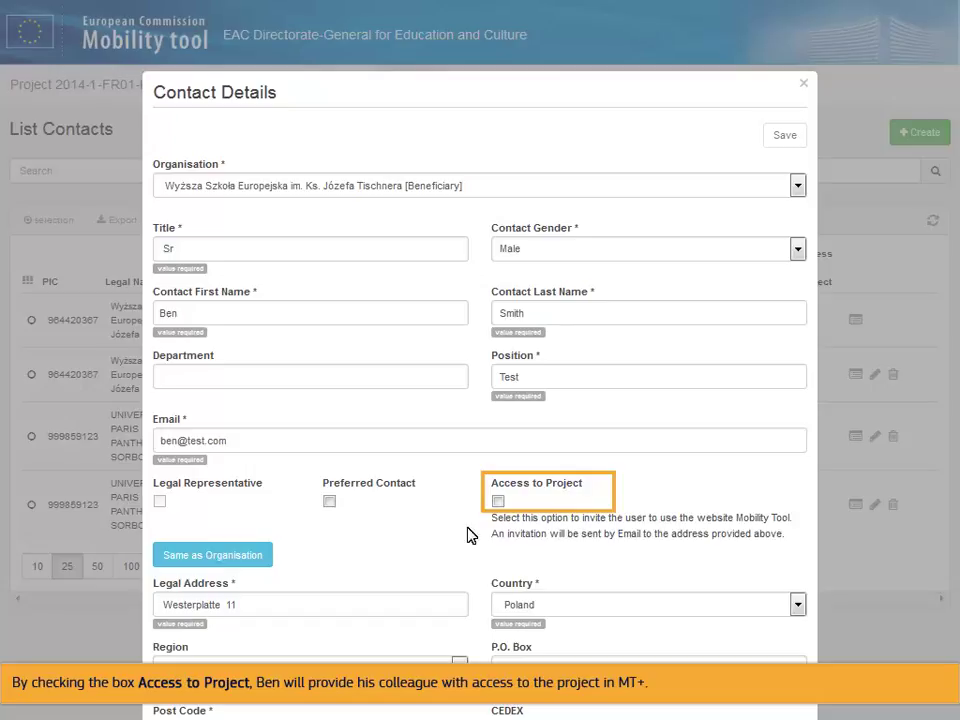
click(498, 501)
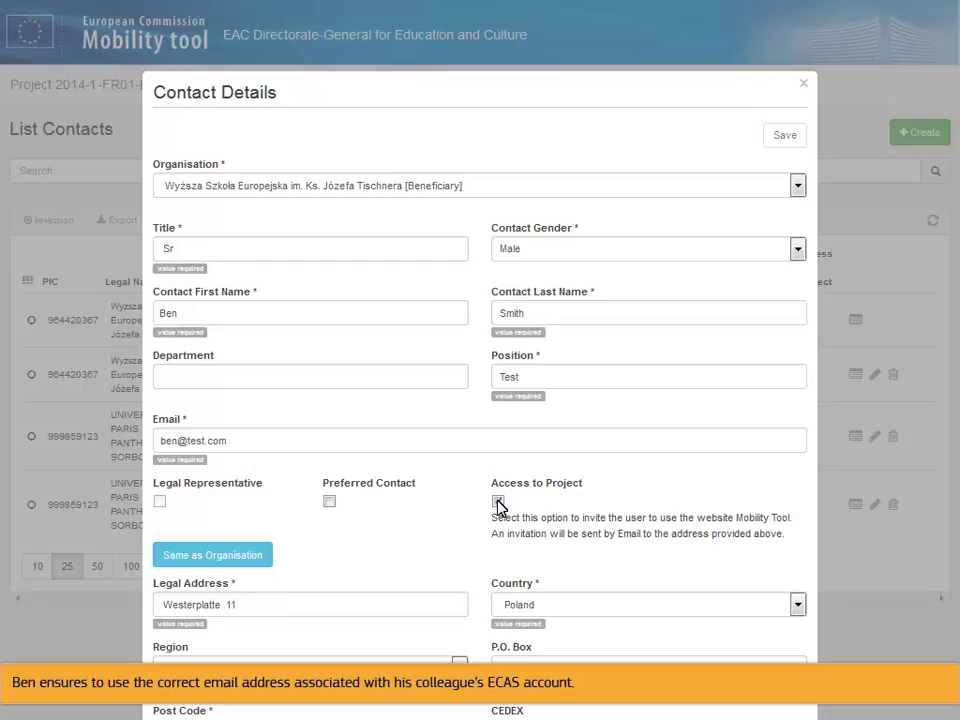
click(498, 502)
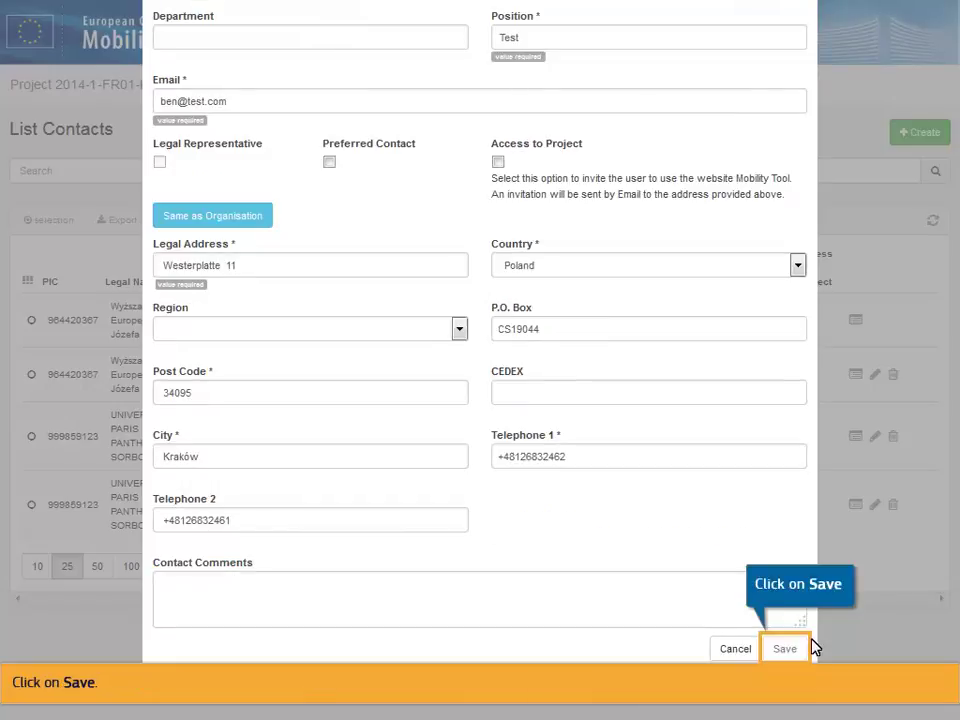
click(785, 650)
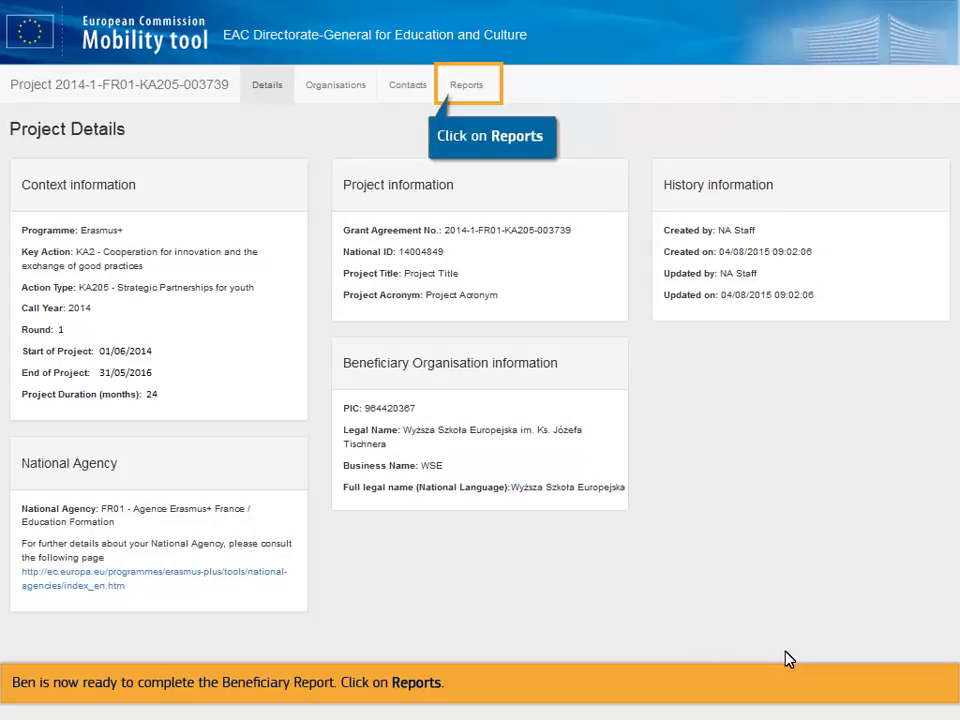
Step: Generate a Beneficiary Report draft from the project's Reports page
click(476, 90)
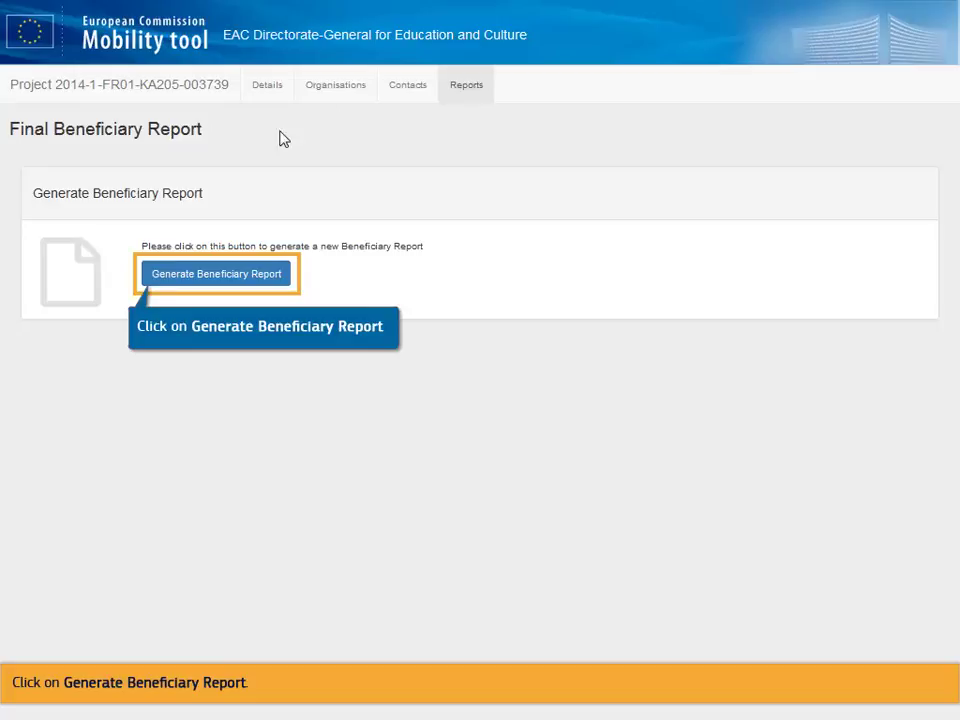
click(216, 274)
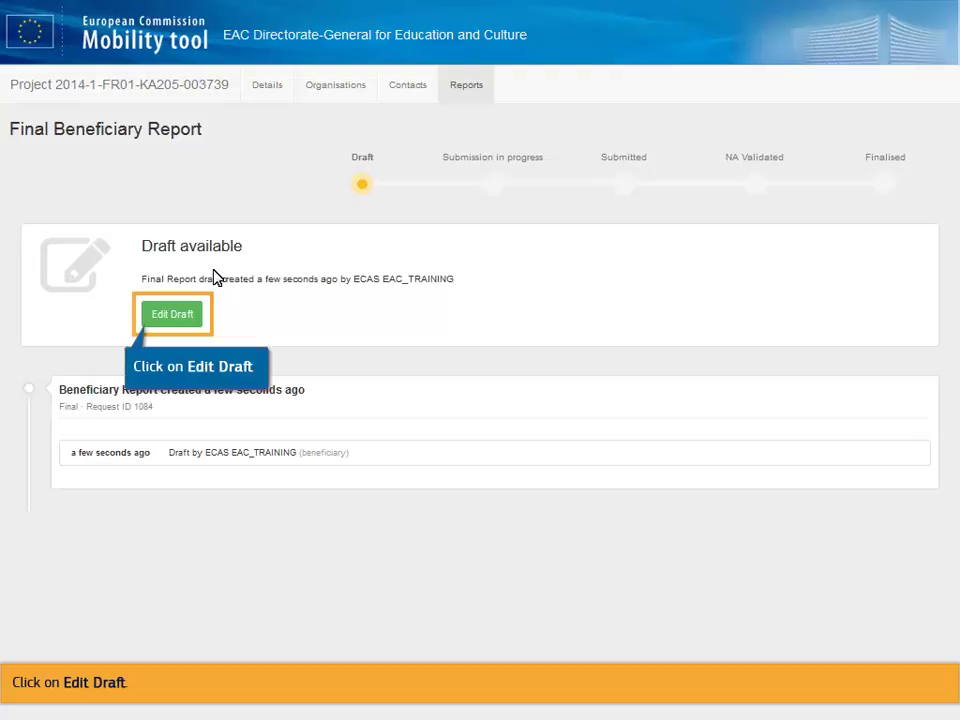
Step: Open the Final Beneficiary Report draft with Edit Draft
click(172, 316)
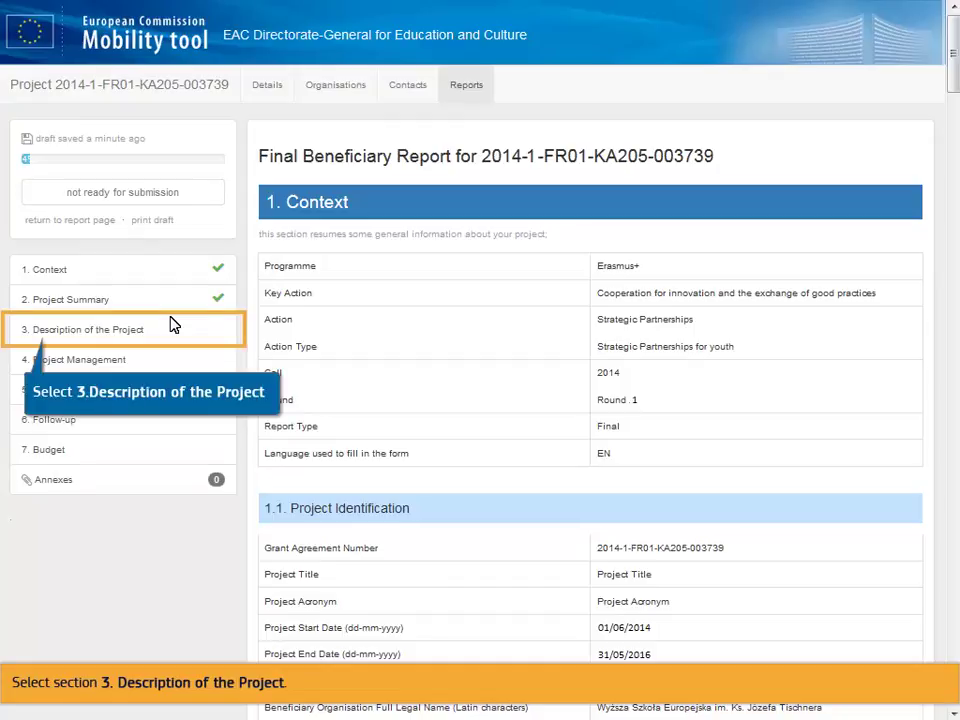
Step: Go through Description of the Project and Project Management, then download the Budget Excel template
click(68, 331)
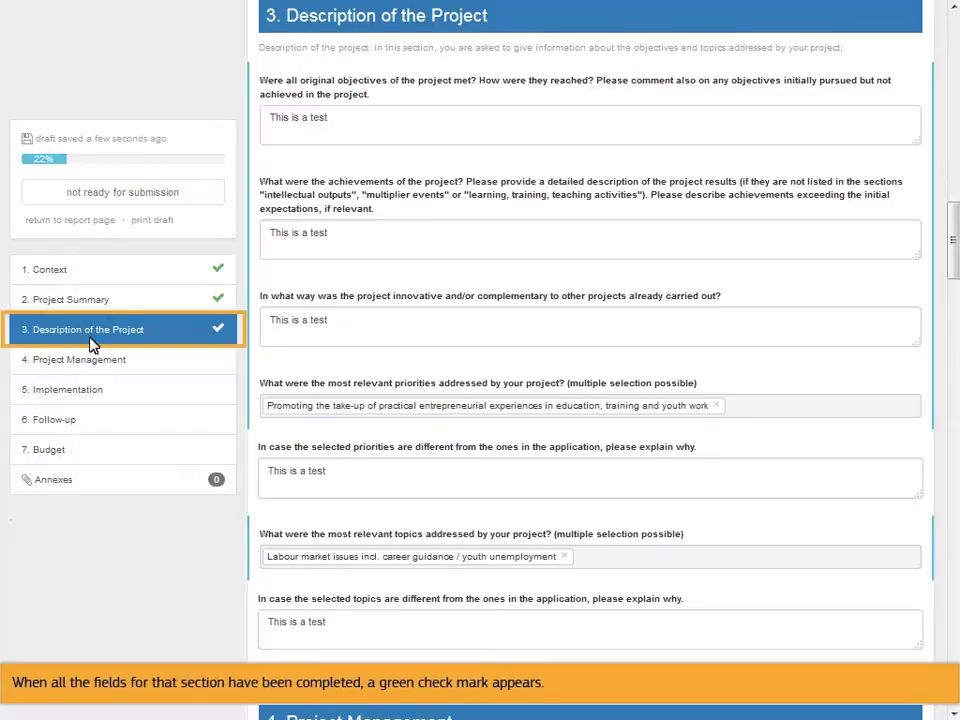
click(90, 374)
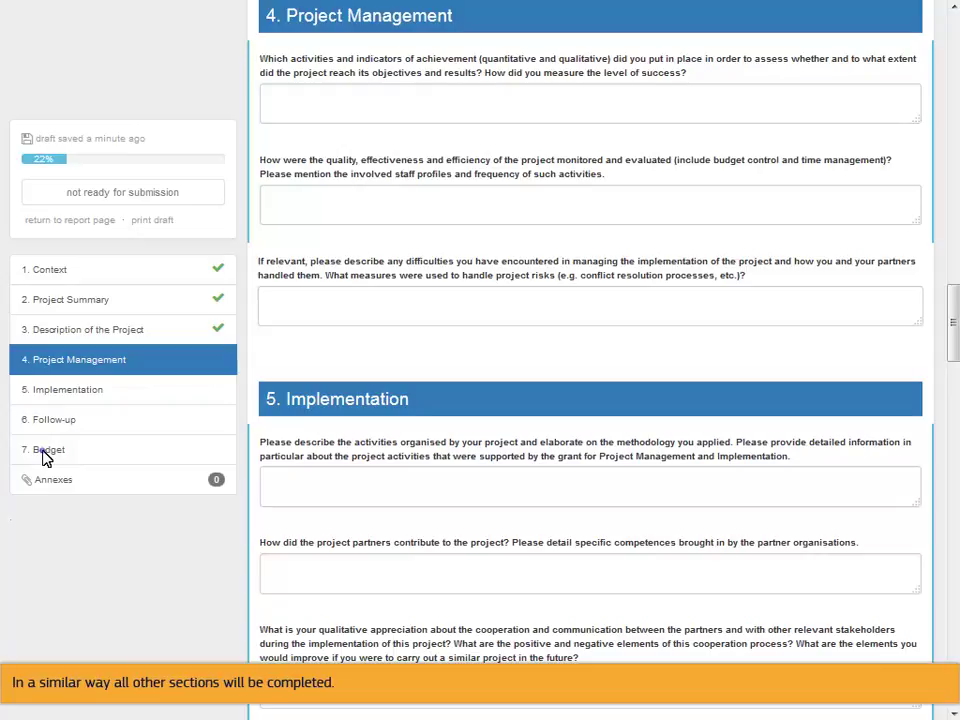
click(45, 452)
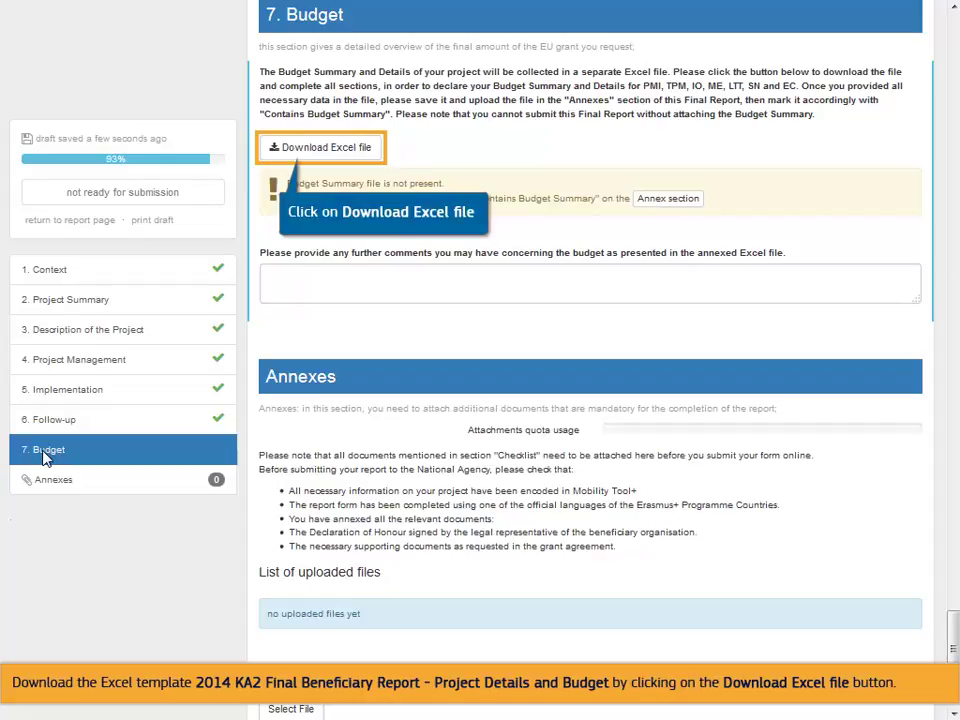
click(284, 150)
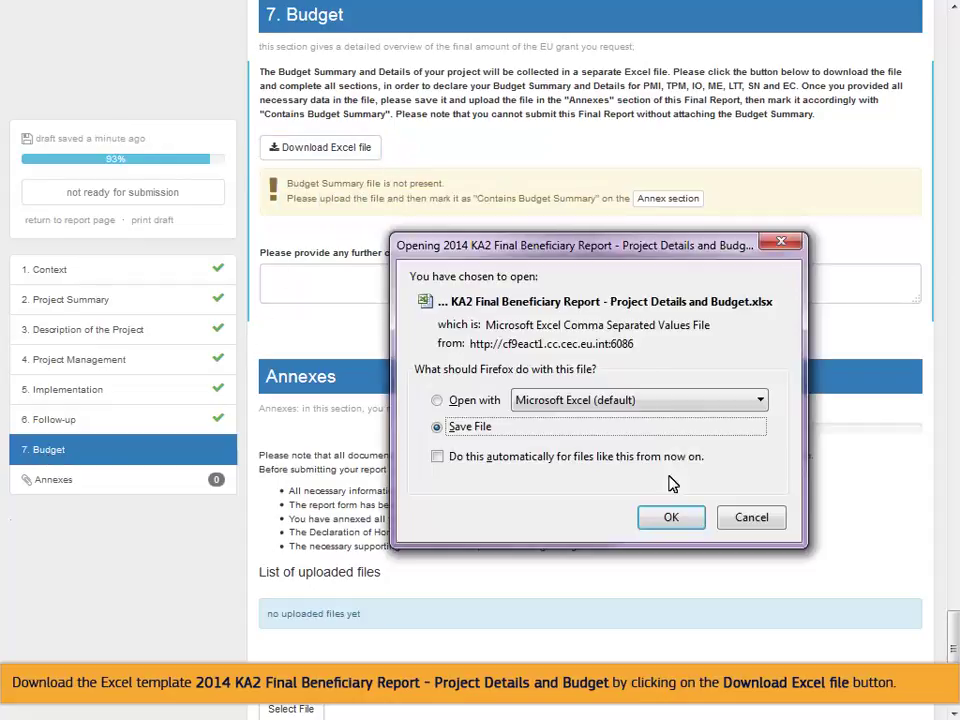
Step: Upload the budget .xlsx as an annex and mark it 'Contains Budget Summary'
click(671, 518)
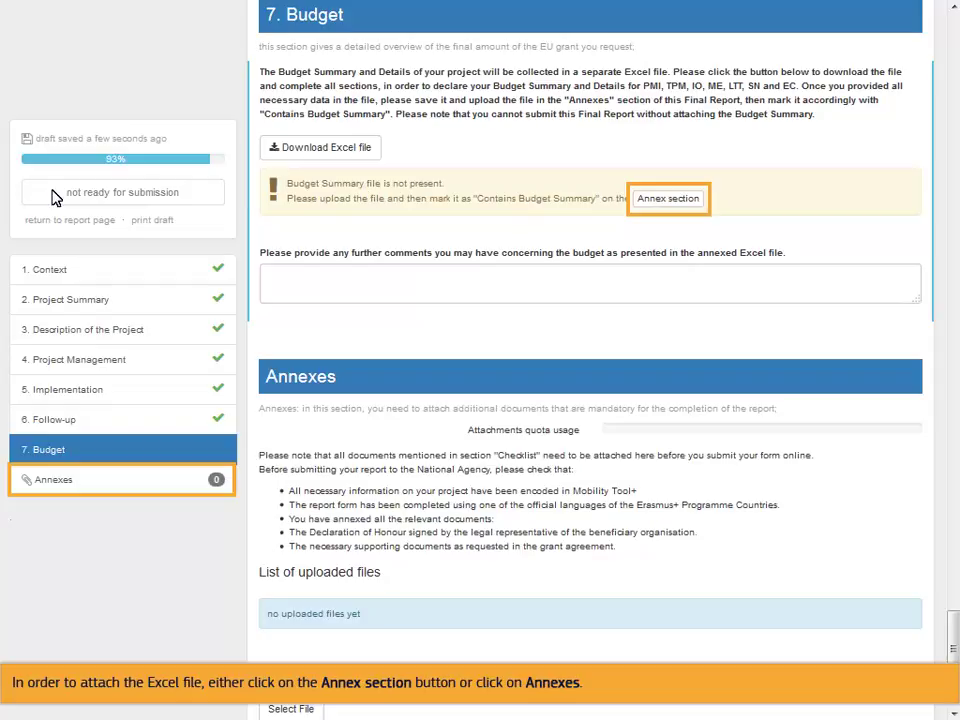
click(664, 202)
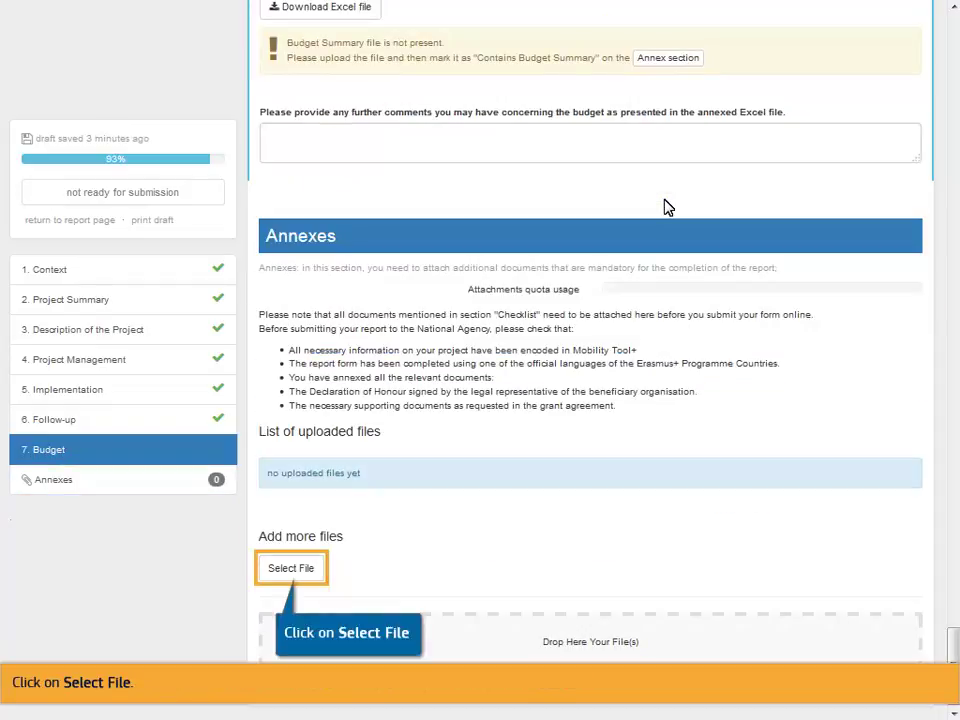
click(293, 566)
double_click(412, 182)
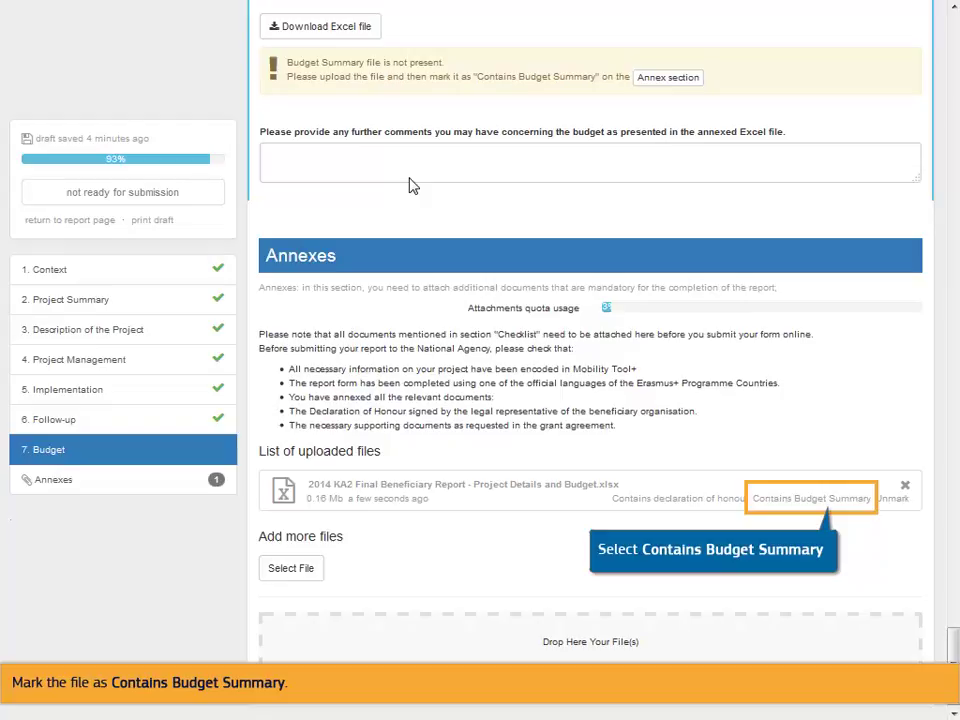
click(806, 500)
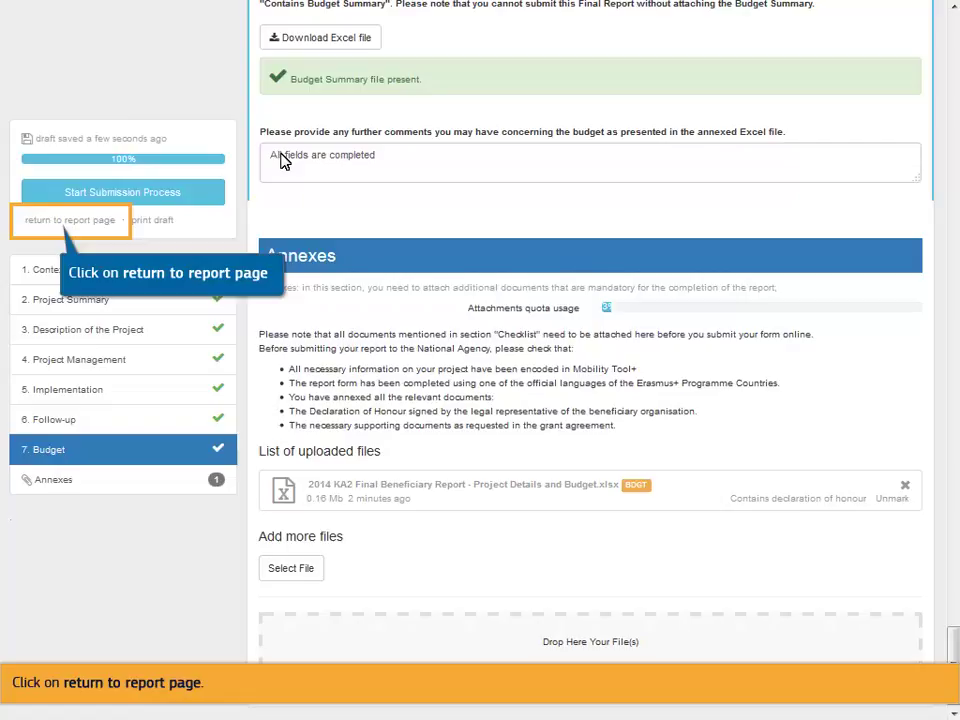
Step: Return to the report page and choose 'Continue editing Draft'
click(71, 221)
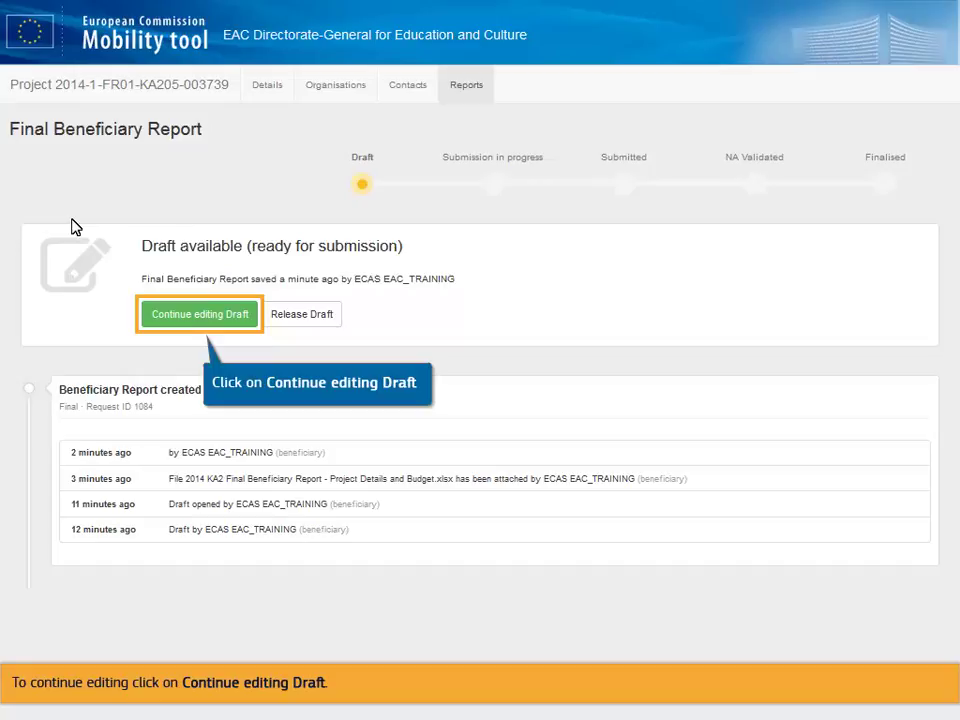
click(193, 318)
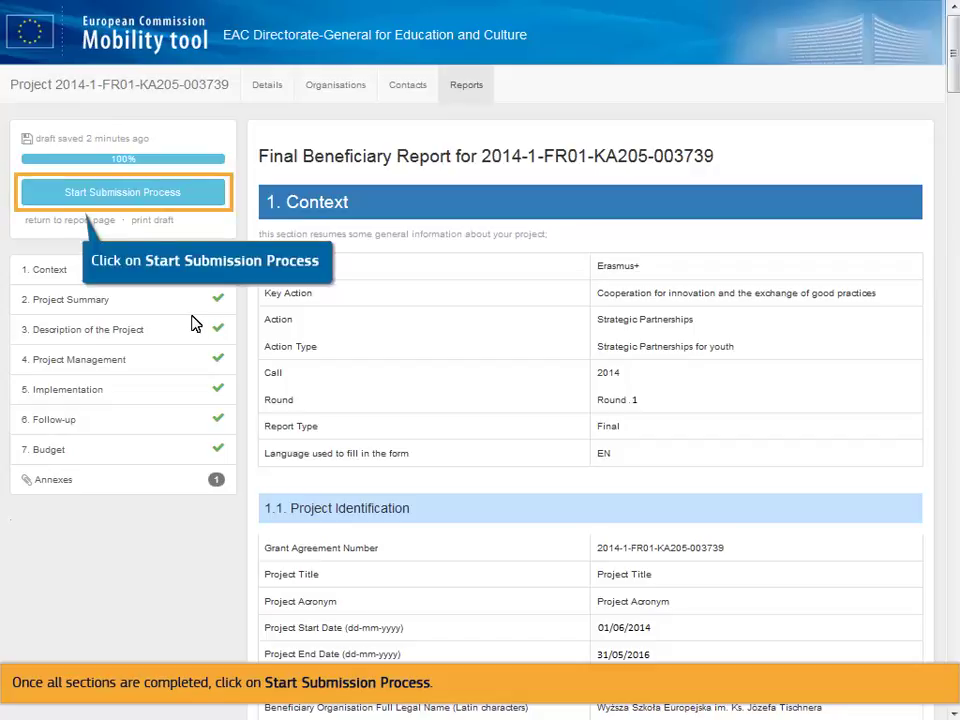
Step: Start the submission process and download the Declaration of Honour PDF
click(114, 198)
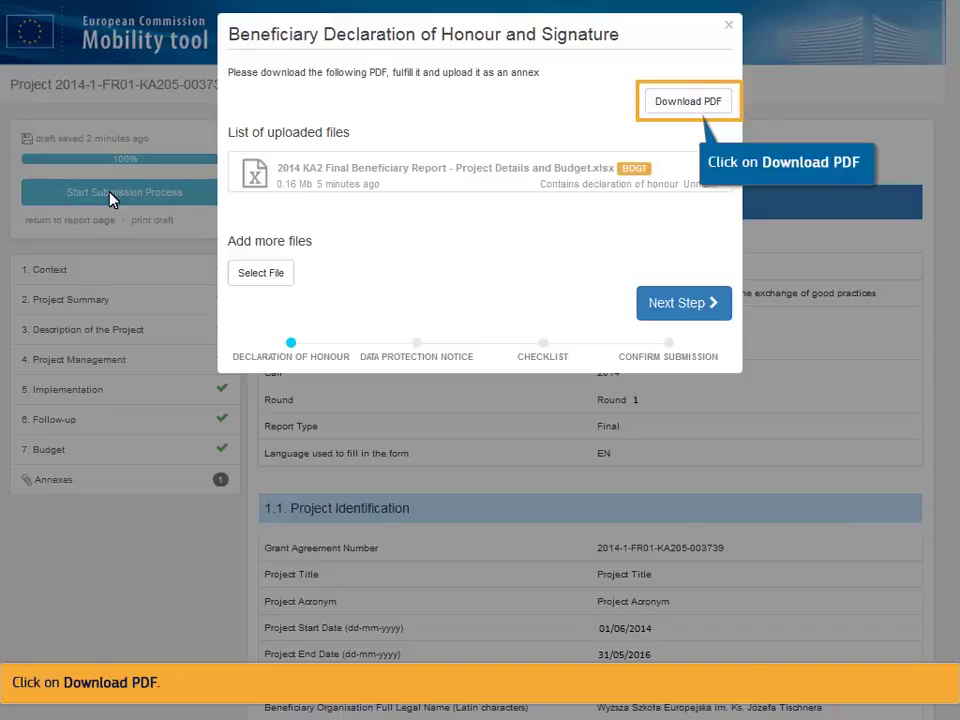
click(683, 101)
Step: Save the Declaration of Honour PDF and open DeclarationOfHonour.pdf from the Final Beneficiary Report folder
click(673, 519)
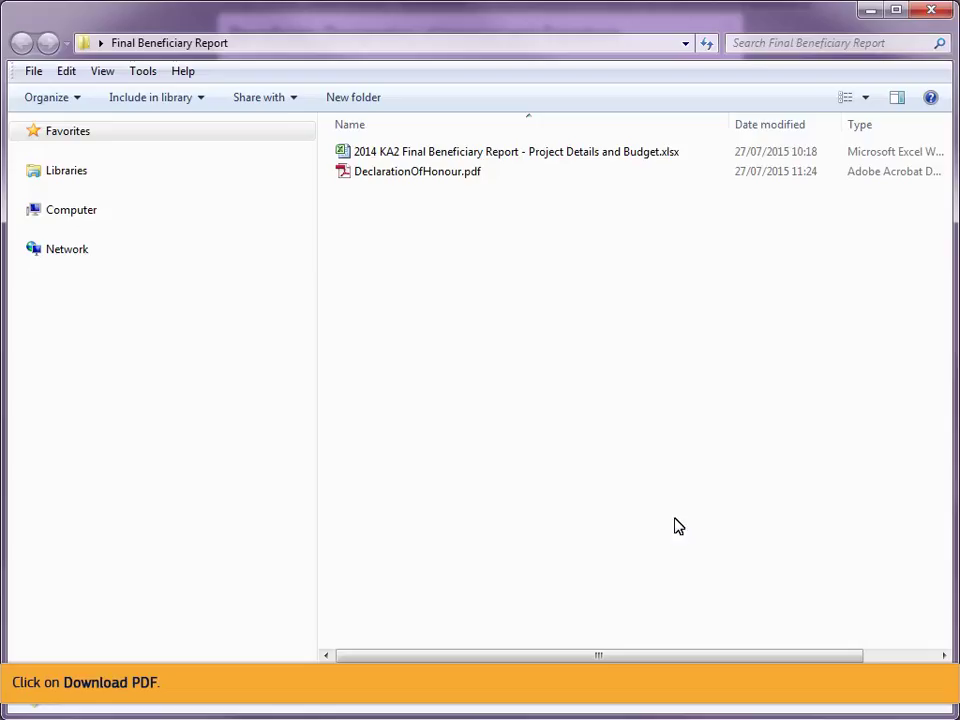
double_click(418, 172)
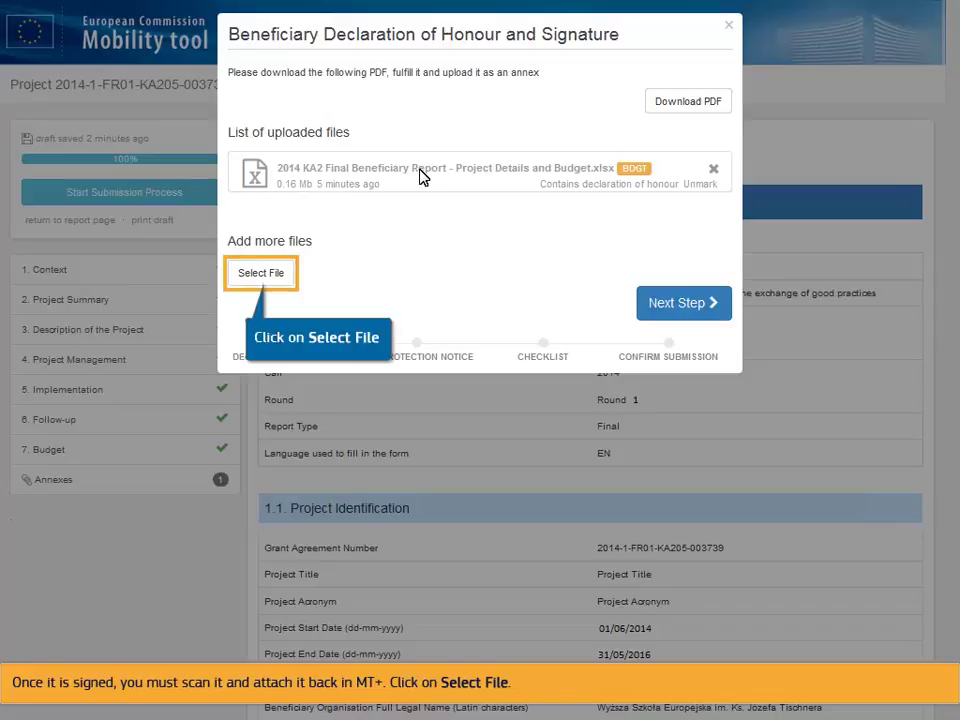
Step: Upload DeclarationOfHonour.pdf, flag it as 'Contains declaration of honour', and continue to the next step
click(261, 273)
click(345, 199)
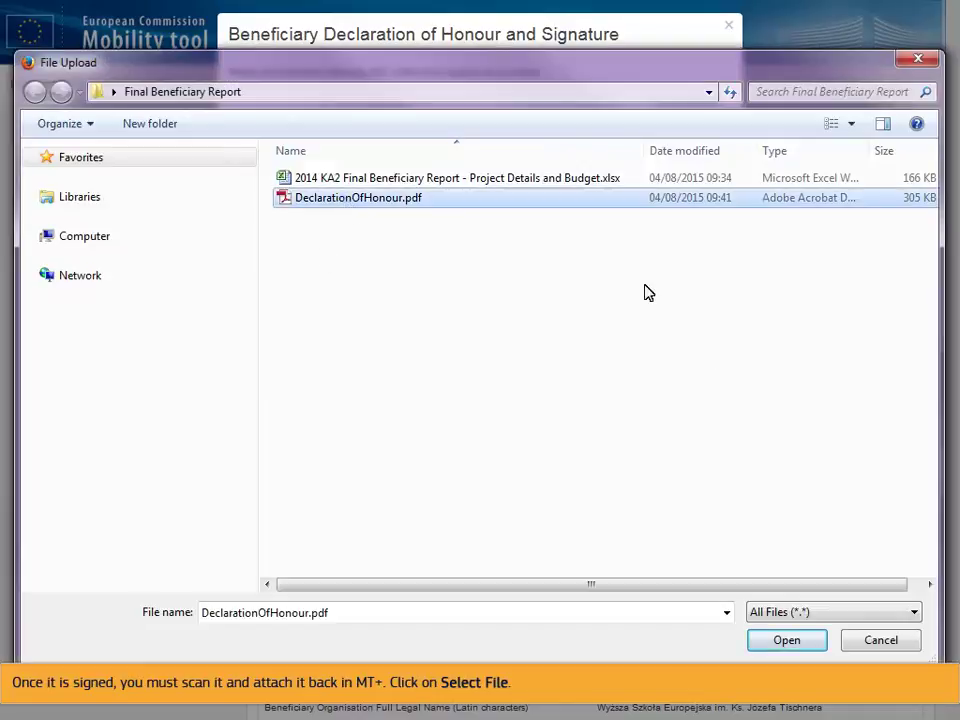
click(784, 642)
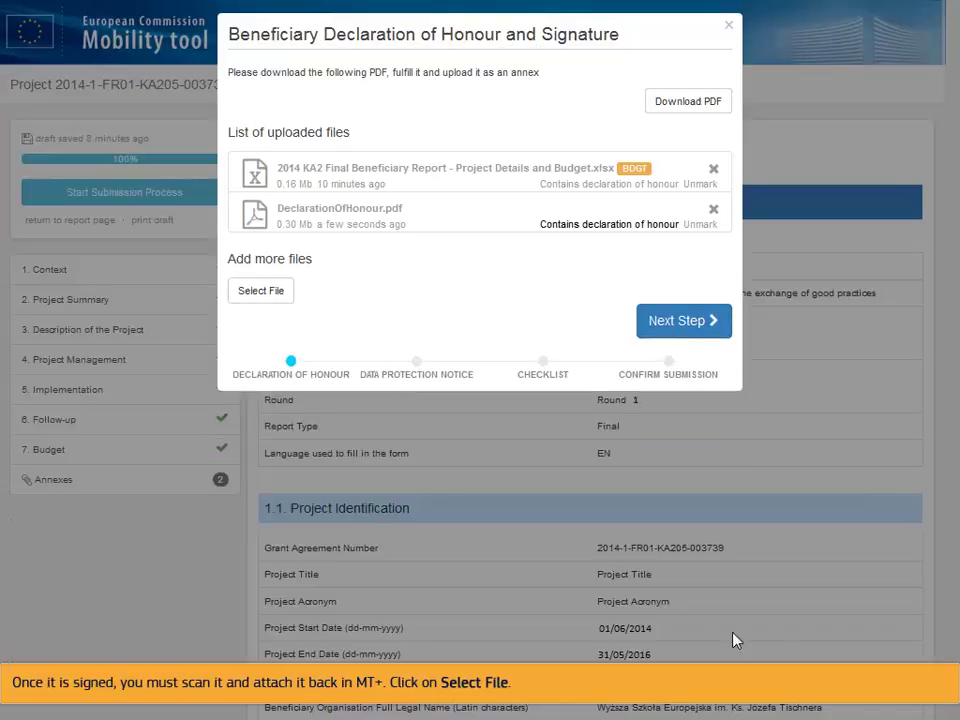
click(600, 225)
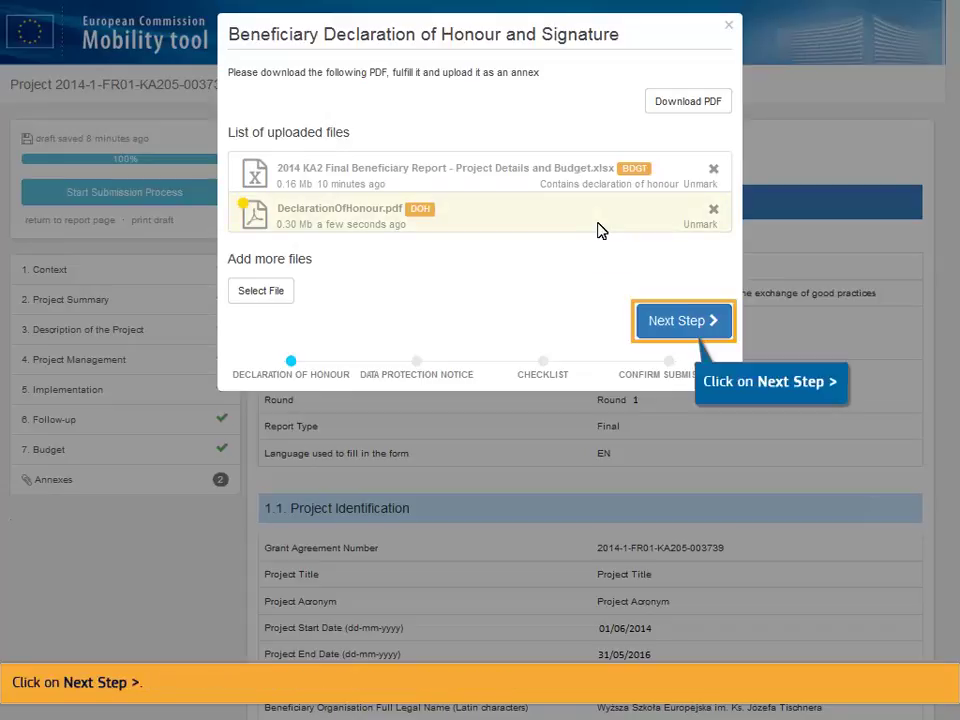
click(679, 324)
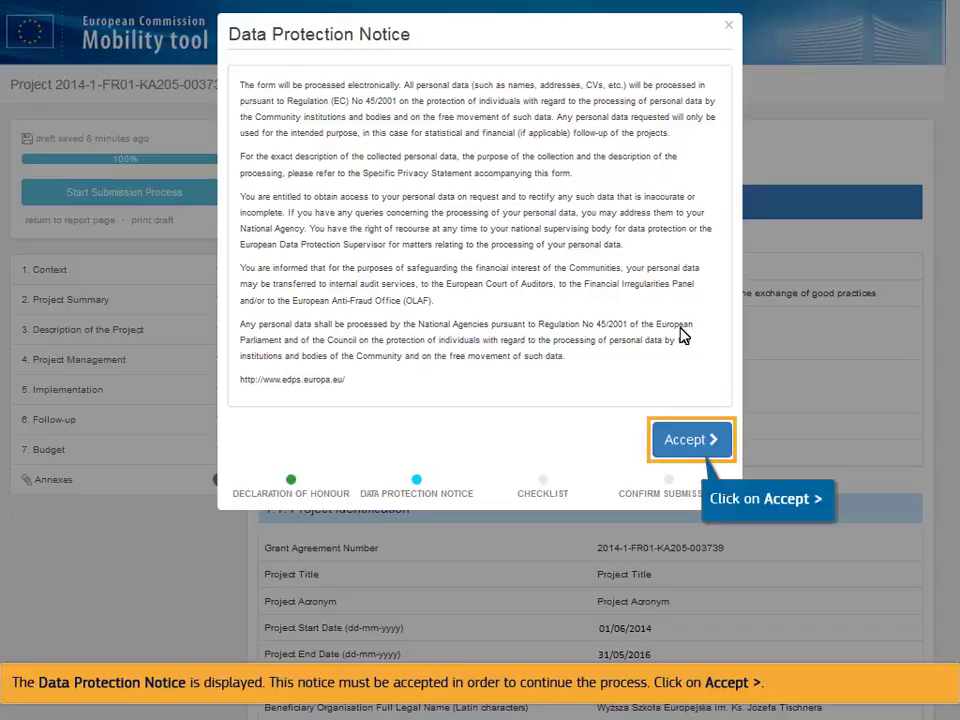
Step: Accept the data protection notice, mark all five checklist items Done, and submit the Beneficiary Report
click(688, 450)
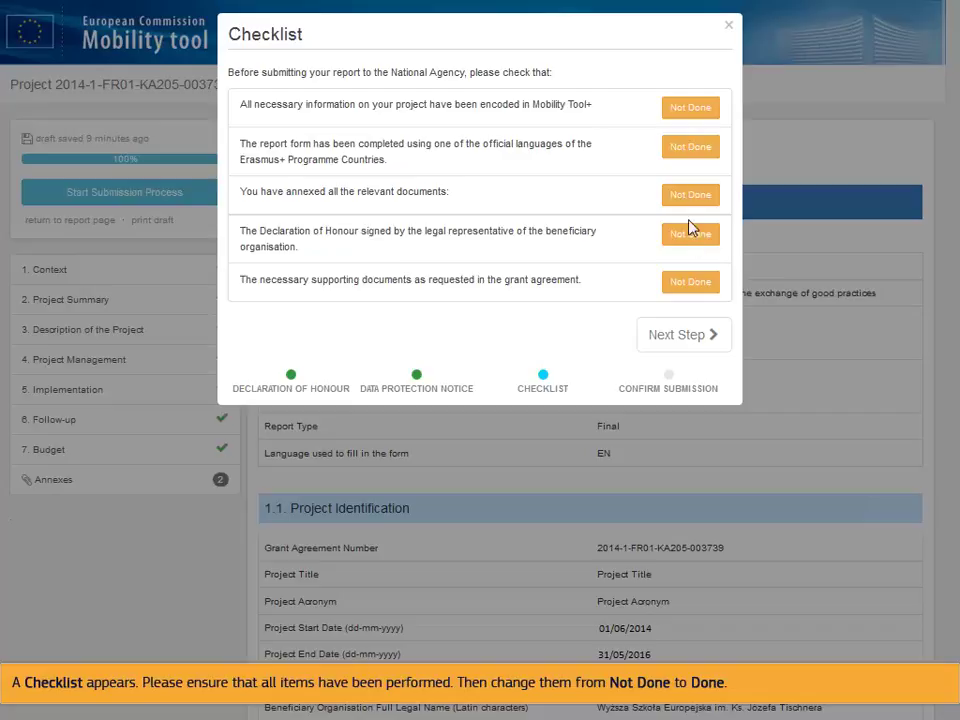
click(690, 116)
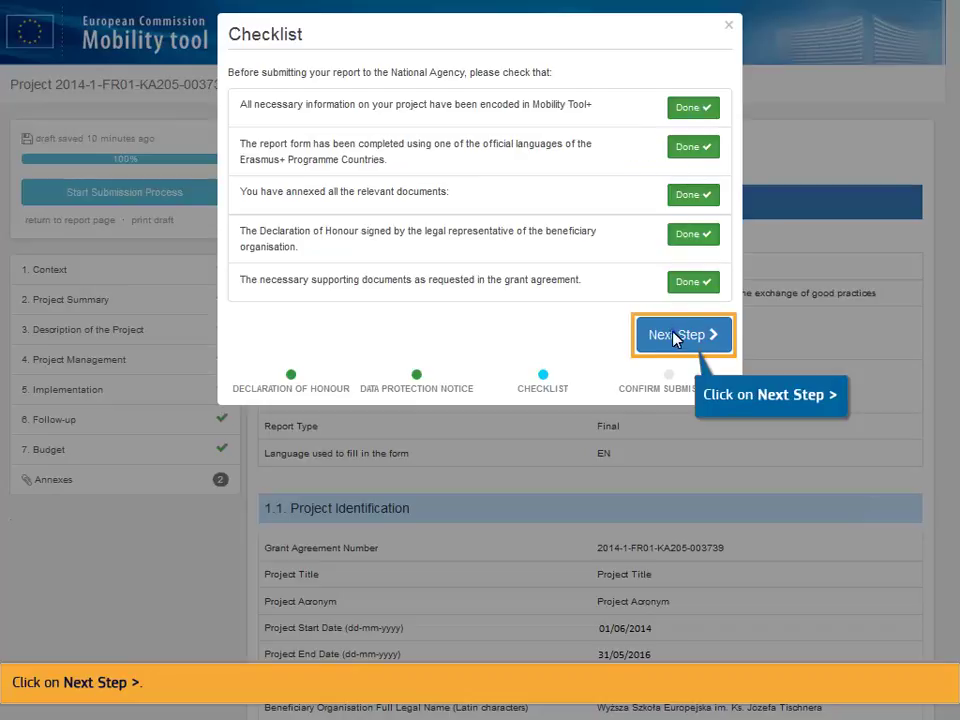
click(676, 336)
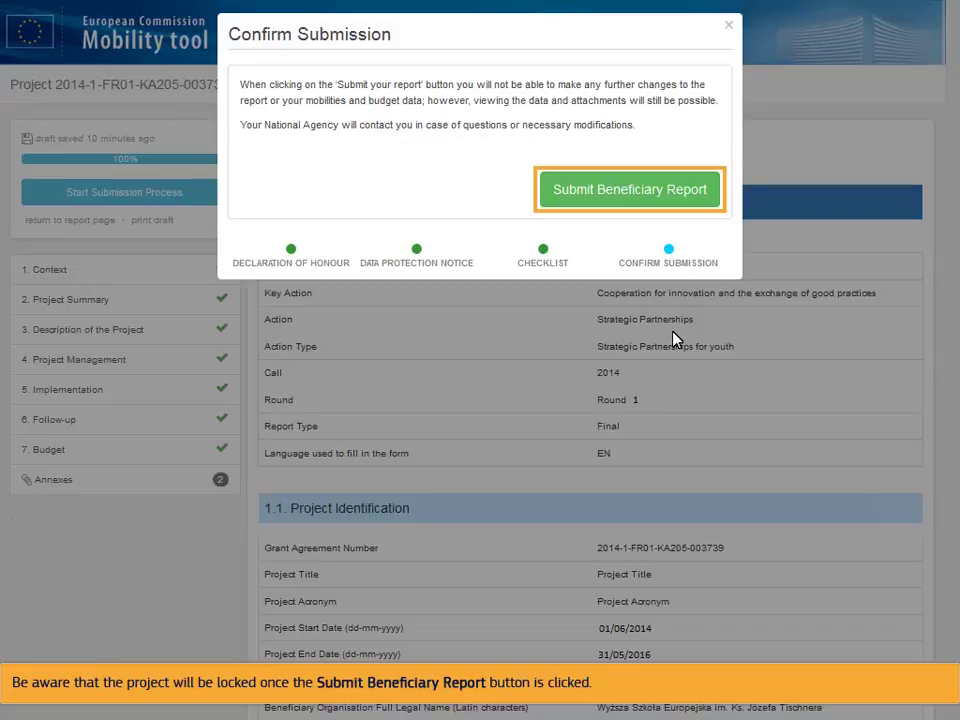
click(634, 191)
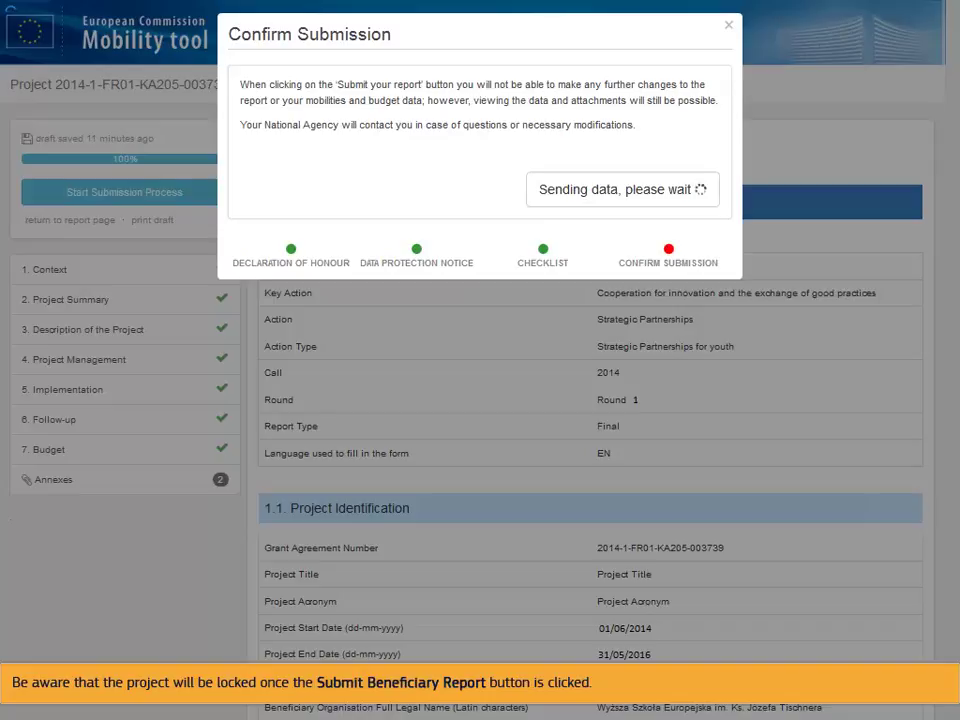